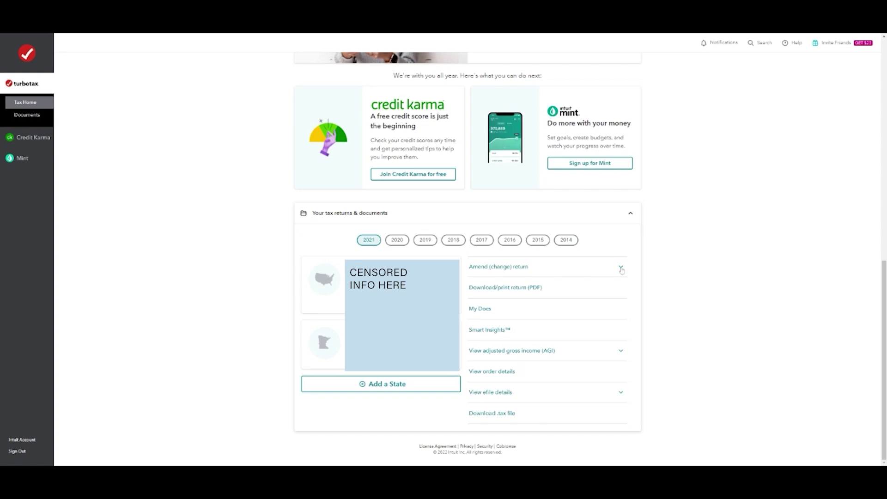
Step: Start amending the 2021 return in TurboTax Online, giving adding or updating a tax form as the reason
{"action": "left_click", "coordinate": [508, 272]}
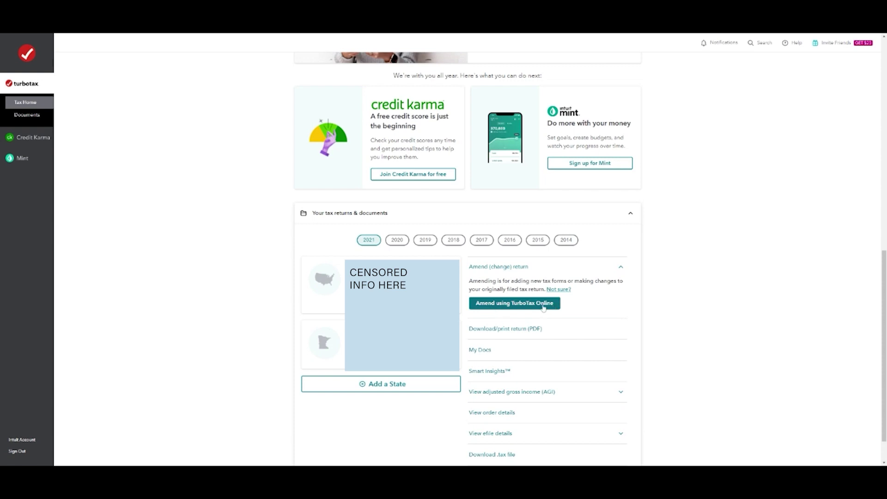
{"action": "left_click", "coordinate": [544, 307]}
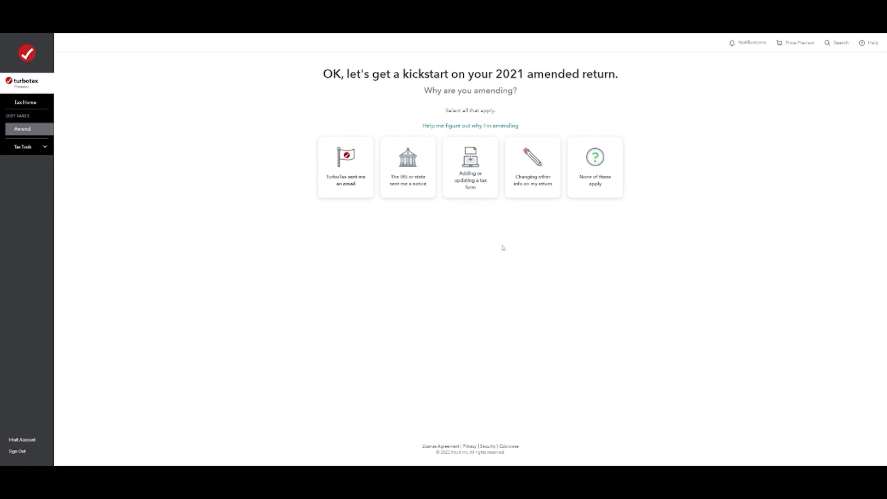
{"action": "left_click", "coordinate": [473, 186]}
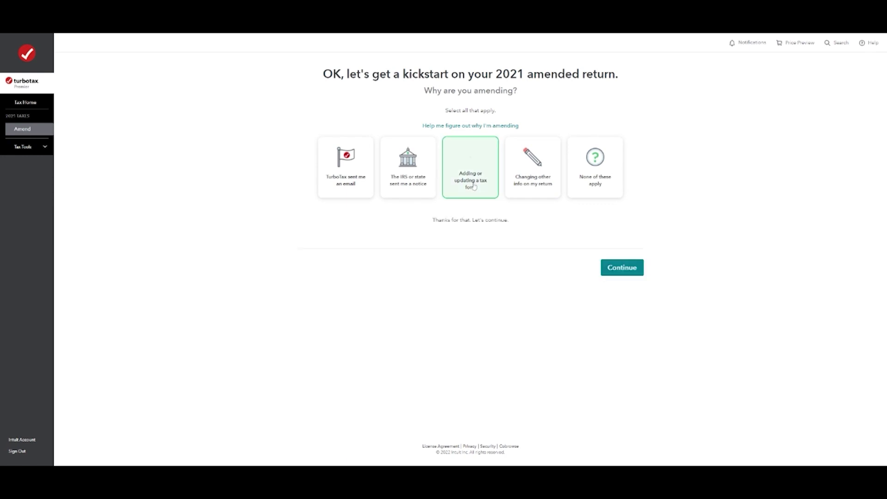
{"action": "left_click", "coordinate": [611, 271]}
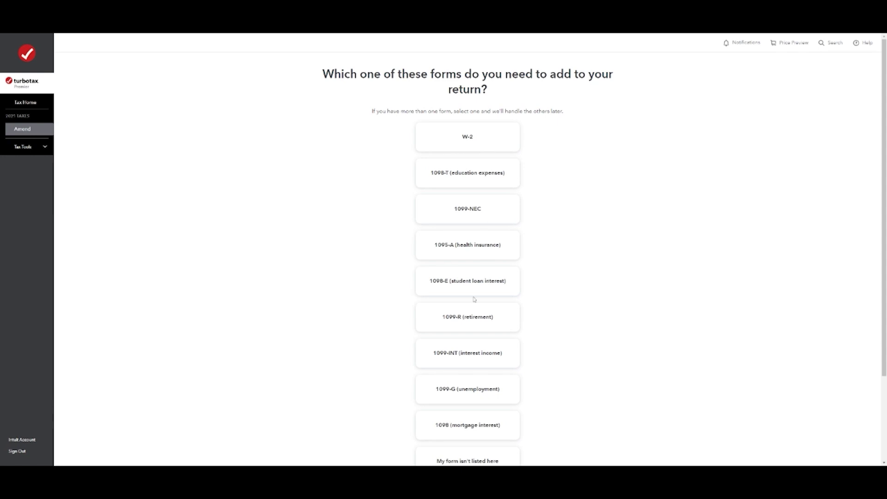
Step: Proceed through the form selection, federal introduction and W-2 summary, choosing to amend other areas of the return
{"action": "scroll", "coordinate": [476, 319], "scroll_direction": "down", "scroll_amount": 2}
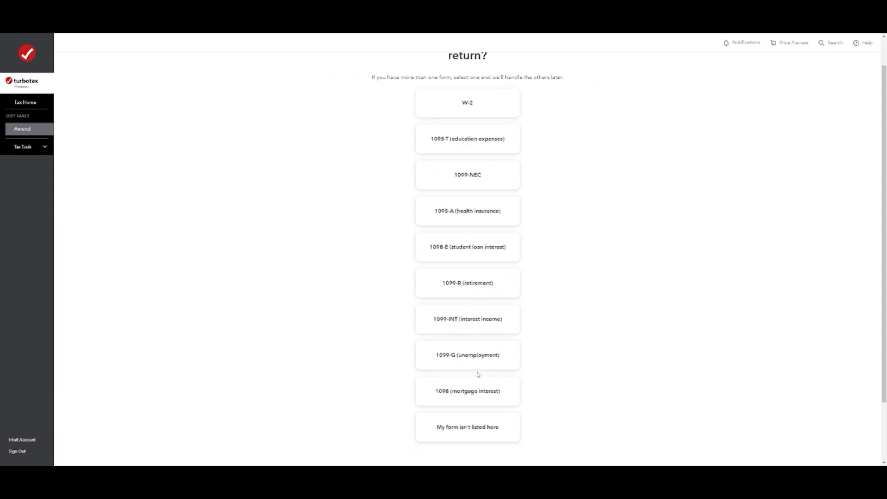
{"action": "scroll", "coordinate": [479, 375], "scroll_direction": "down", "scroll_amount": 2}
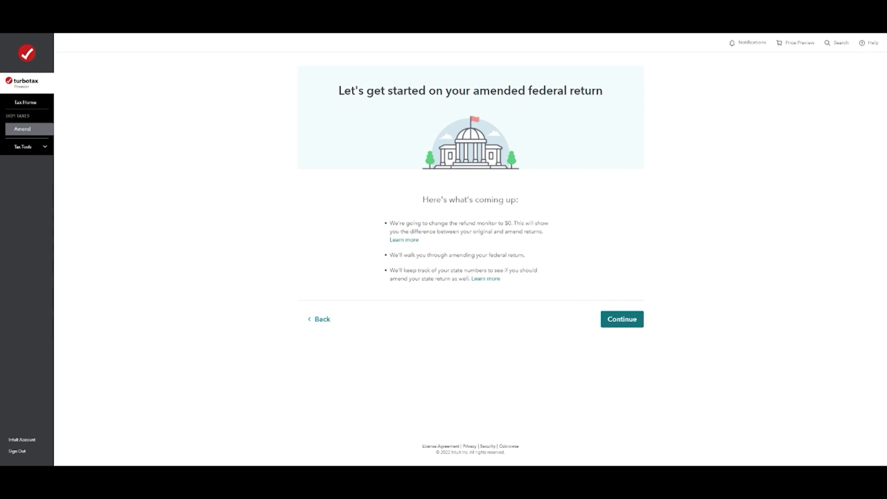
{"action": "left_click", "coordinate": [621, 320]}
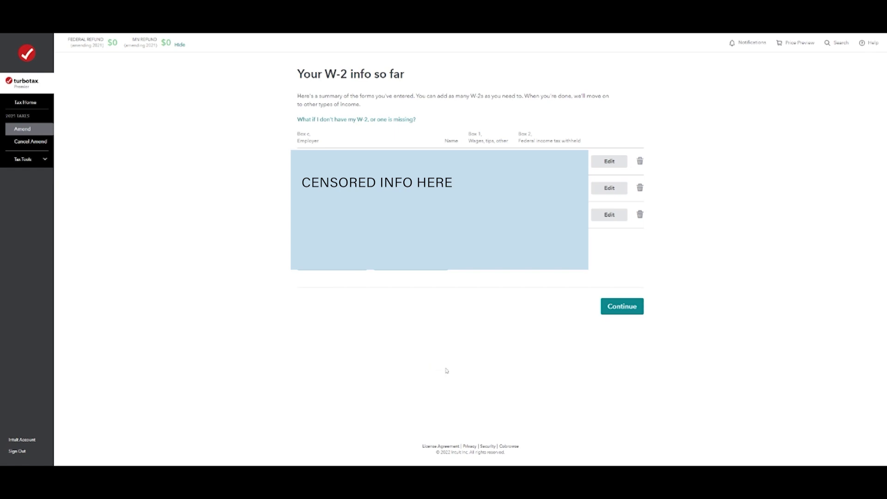
{"action": "left_click", "coordinate": [629, 308]}
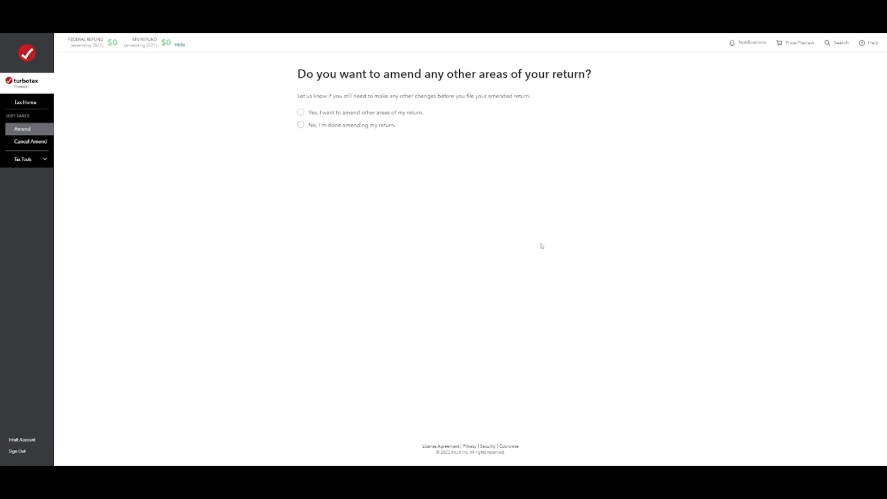
{"action": "left_click", "coordinate": [412, 115]}
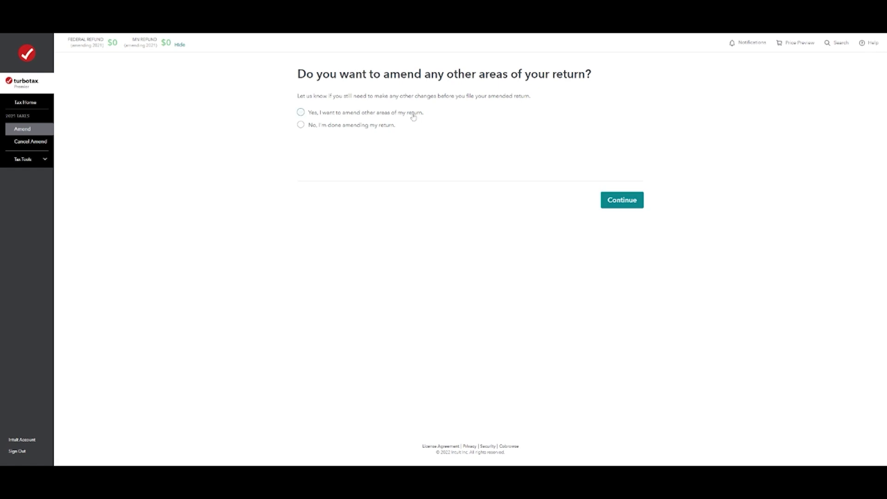
{"action": "left_click", "coordinate": [630, 200]}
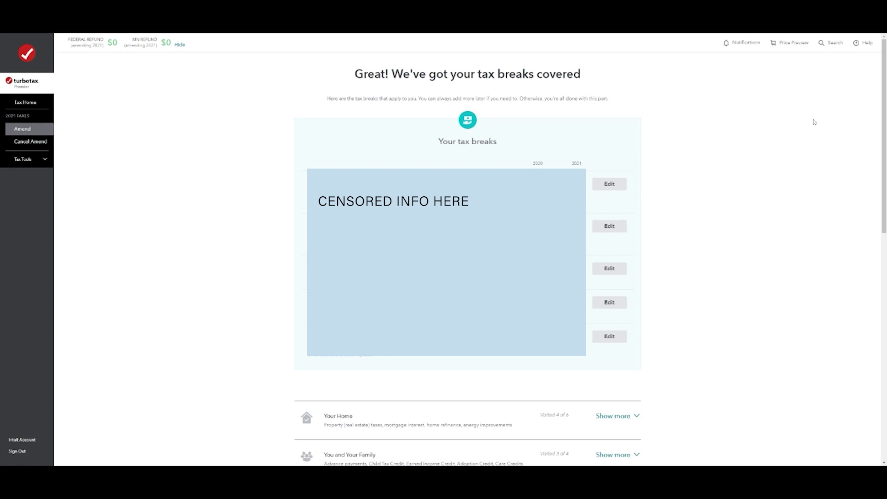
Step: Search TurboTax for cryptocurrency and jump to its section of the return
{"action": "left_click", "coordinate": [827, 47]}
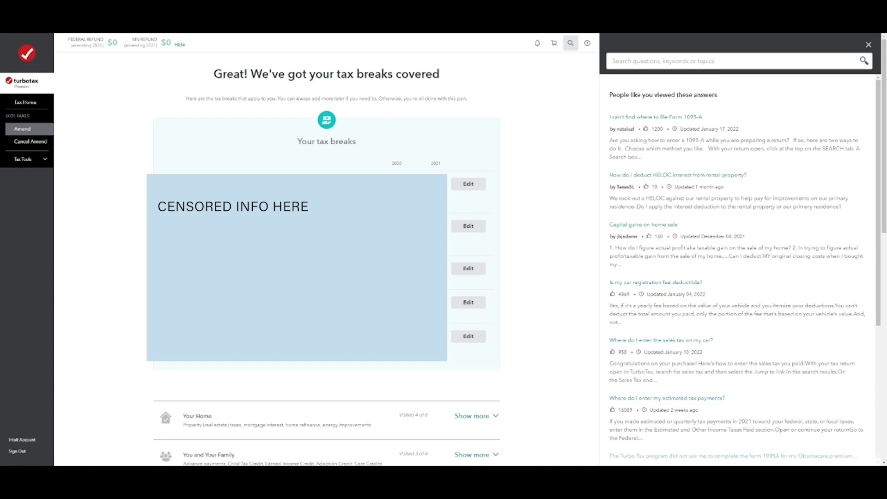
{"action": "type", "text": "cryptoc"}
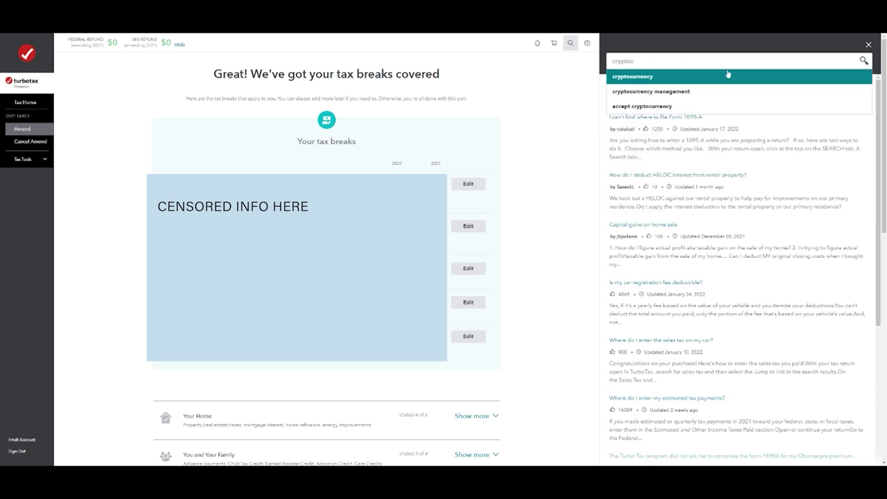
{"action": "left_click", "coordinate": [729, 76]}
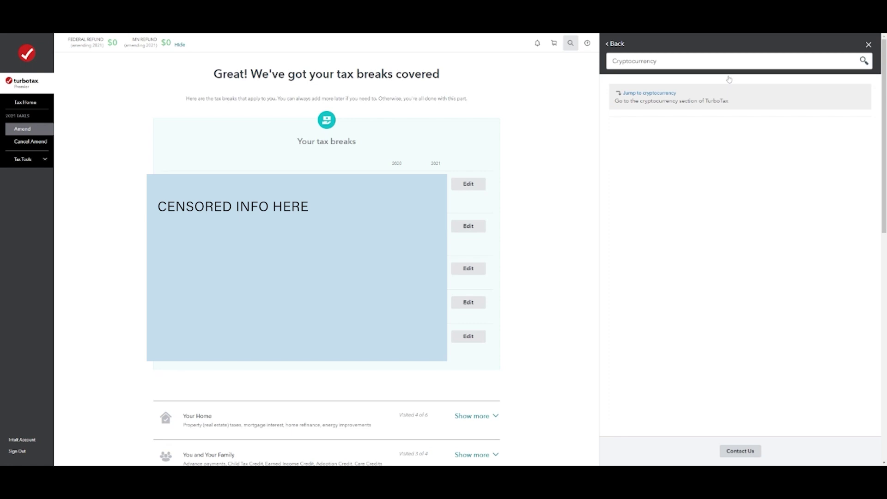
{"action": "left_click", "coordinate": [647, 94]}
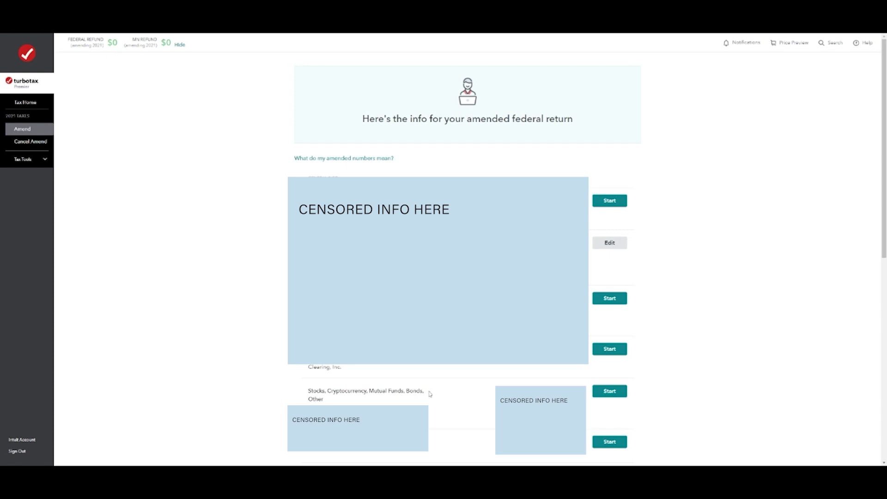
Step: Start adding more investment sales under Stocks, Cryptocurrency, Mutual Funds, Bonds, Other, with Cryptocurrency as the investment type
{"action": "left_click", "coordinate": [615, 393]}
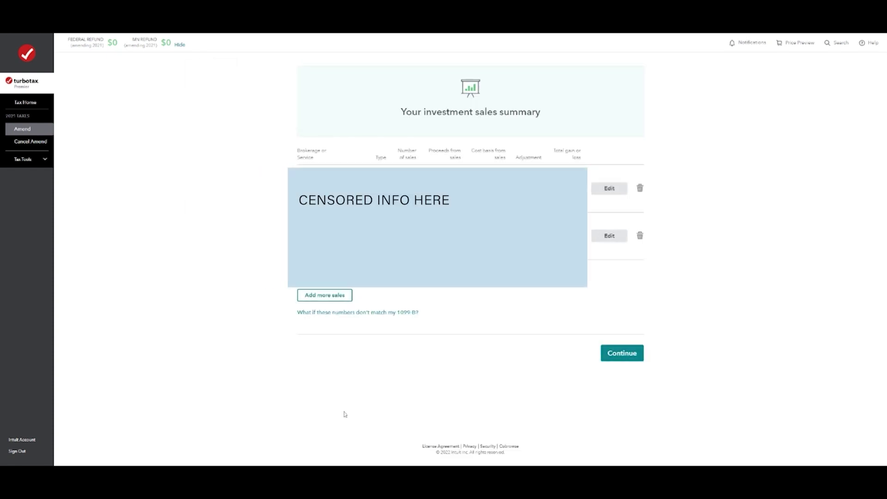
{"action": "left_click", "coordinate": [343, 298]}
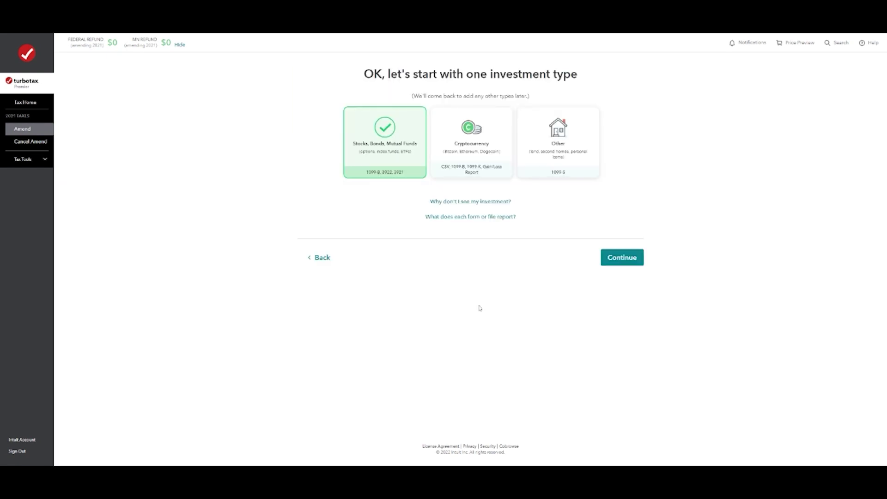
{"action": "left_click", "coordinate": [494, 155]}
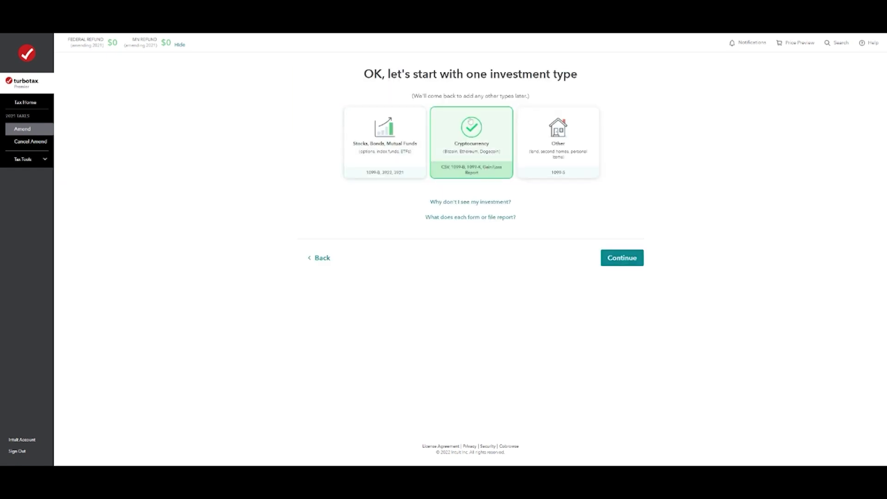
{"action": "left_click", "coordinate": [612, 257]}
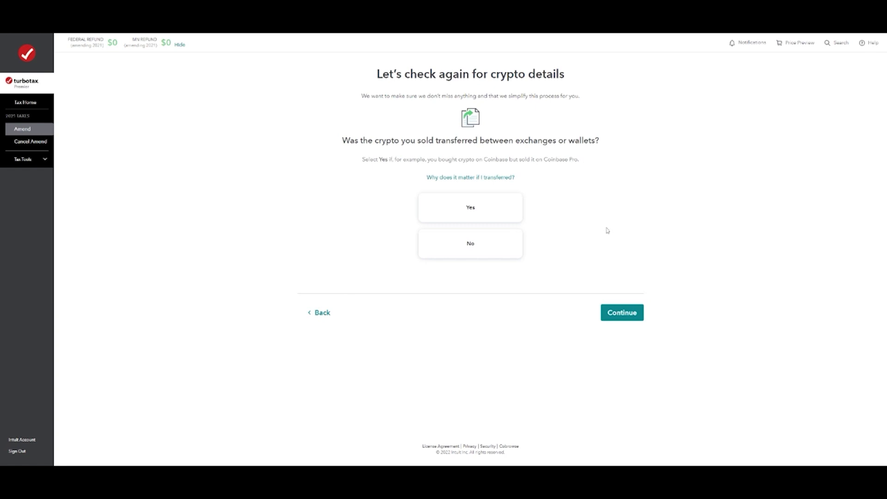
Step: Answer Yes to crypto transfers, No to NFT trades and No to a crypto tax service, and acknowledge the missing cost basis information
{"action": "left_click", "coordinate": [508, 217]}
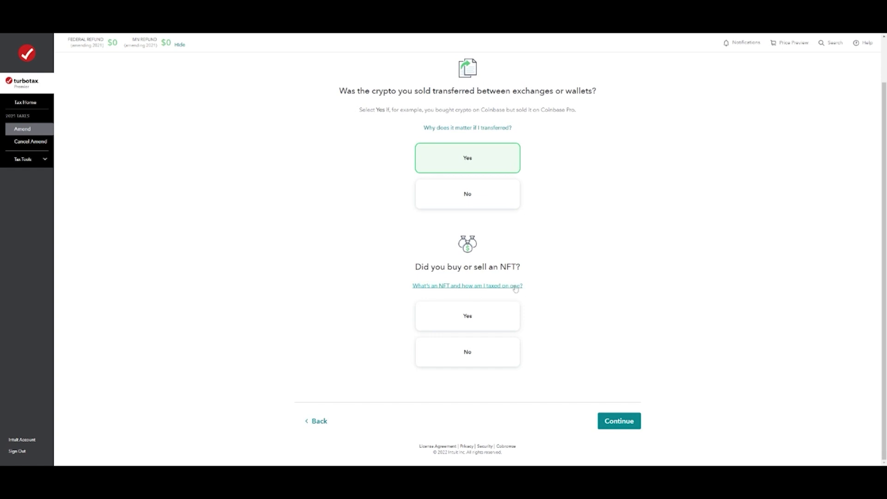
{"action": "scroll", "coordinate": [557, 299], "scroll_direction": "up", "scroll_amount": 1}
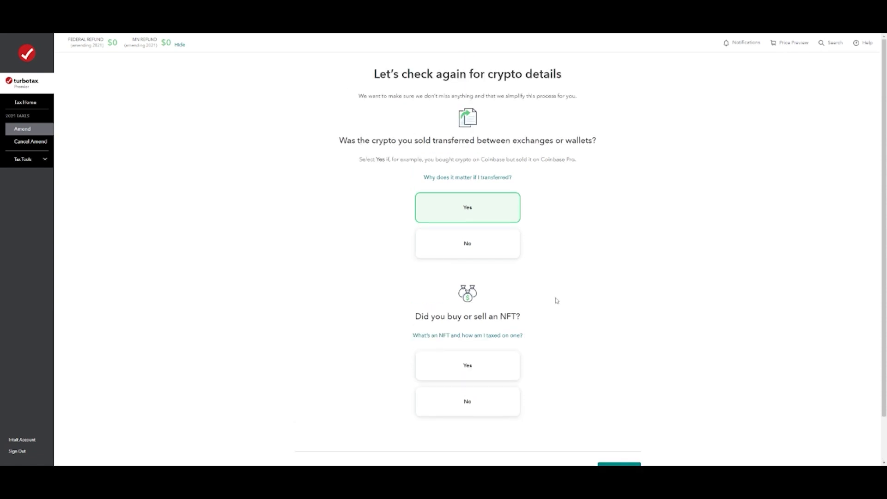
{"action": "scroll", "coordinate": [557, 300], "scroll_direction": "down", "scroll_amount": 1}
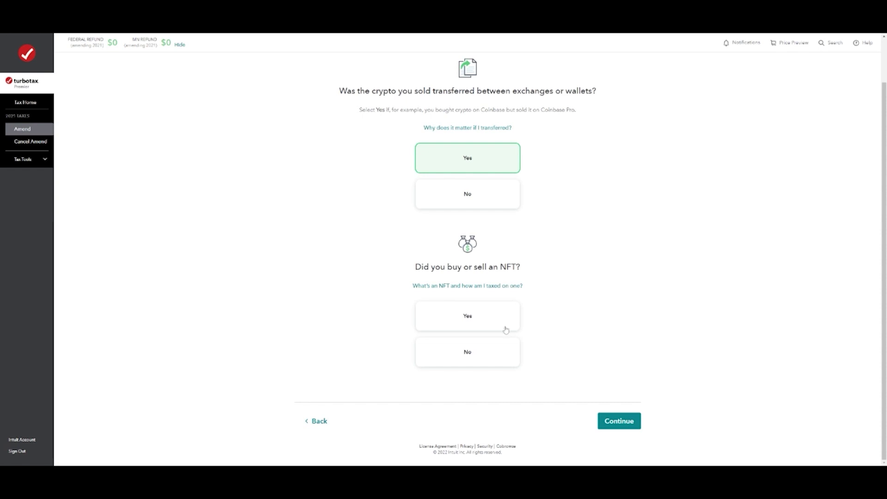
{"action": "left_click", "coordinate": [484, 351]}
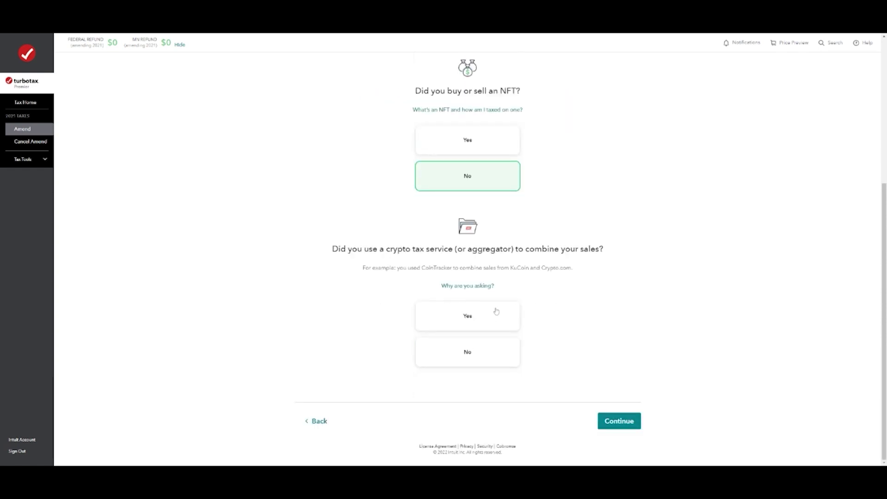
{"action": "left_click", "coordinate": [479, 363]}
{"action": "left_click", "coordinate": [601, 424]}
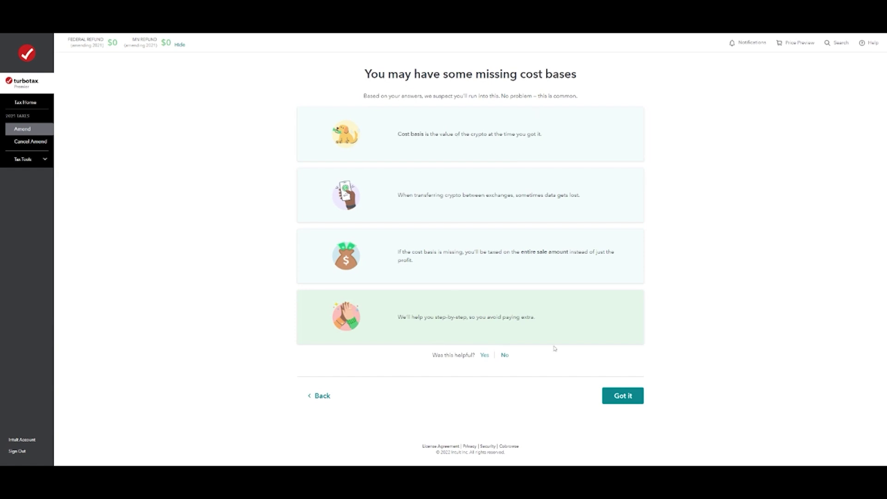
{"action": "left_click", "coordinate": [623, 397]}
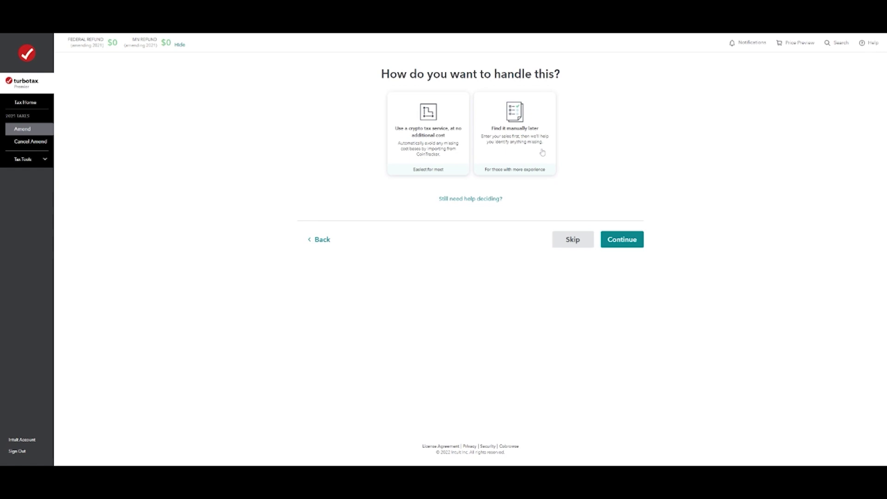
{"action": "left_click", "coordinate": [428, 138]}
{"action": "left_click", "coordinate": [622, 242]}
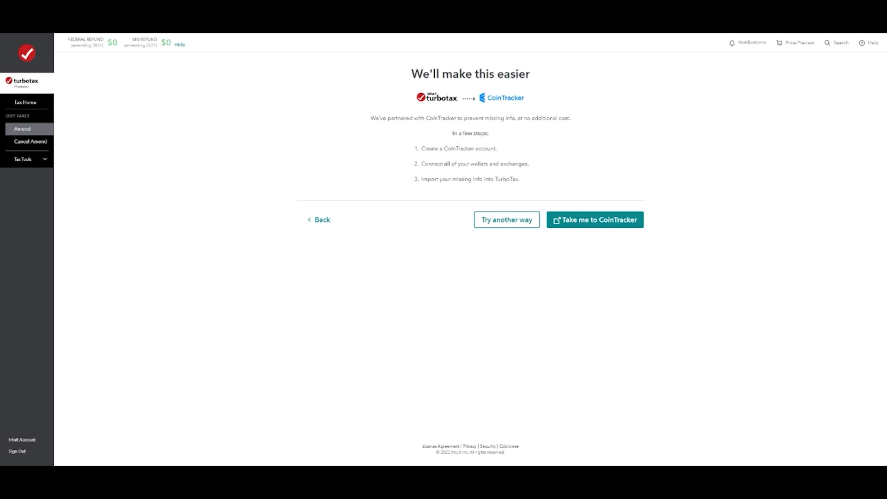
{"action": "left_click", "coordinate": [516, 226]}
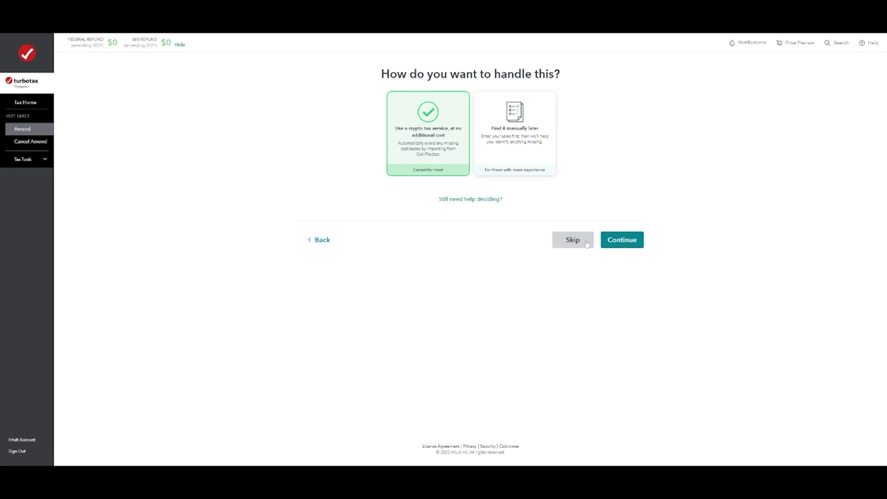
Step: Skip choosing how to handle missing cost bases and proceed to the crypto exchange import page
{"action": "left_click", "coordinate": [573, 240]}
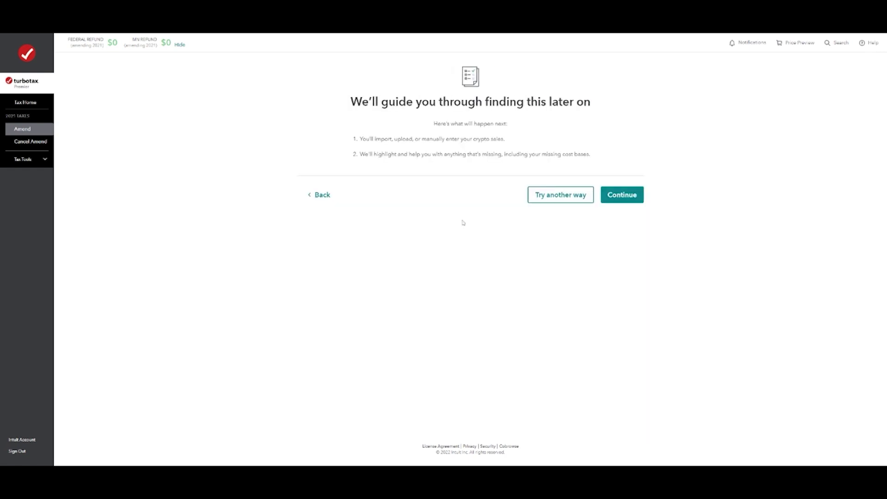
{"action": "left_click", "coordinate": [611, 204]}
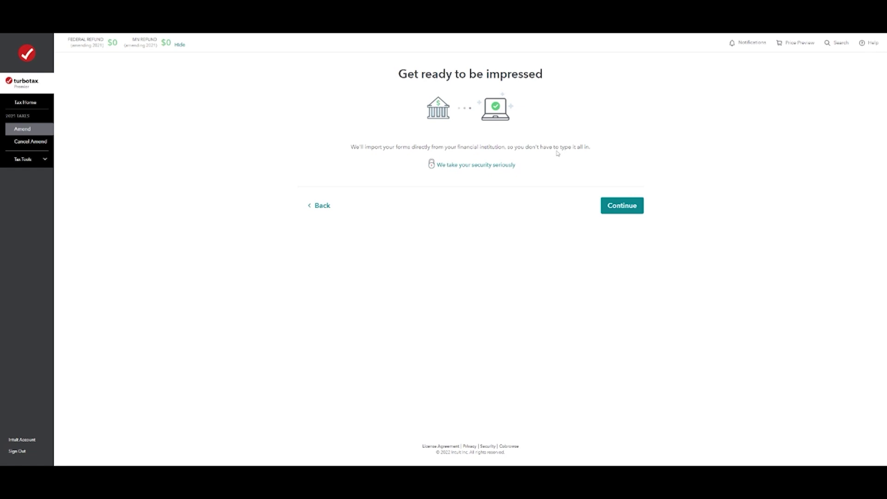
{"action": "left_click", "coordinate": [632, 213]}
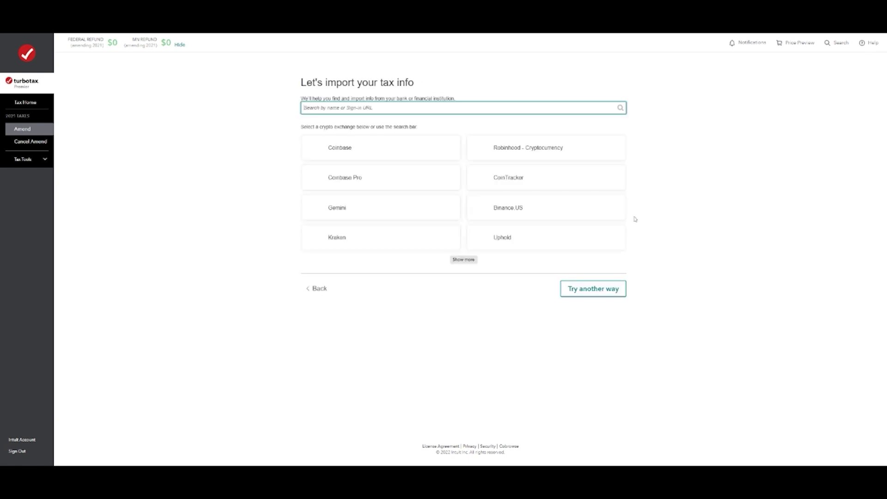
Step: Look through the full list of crypto exchanges, decline the import, and continue from the options for other entry methods
{"action": "left_click", "coordinate": [254, 153]}
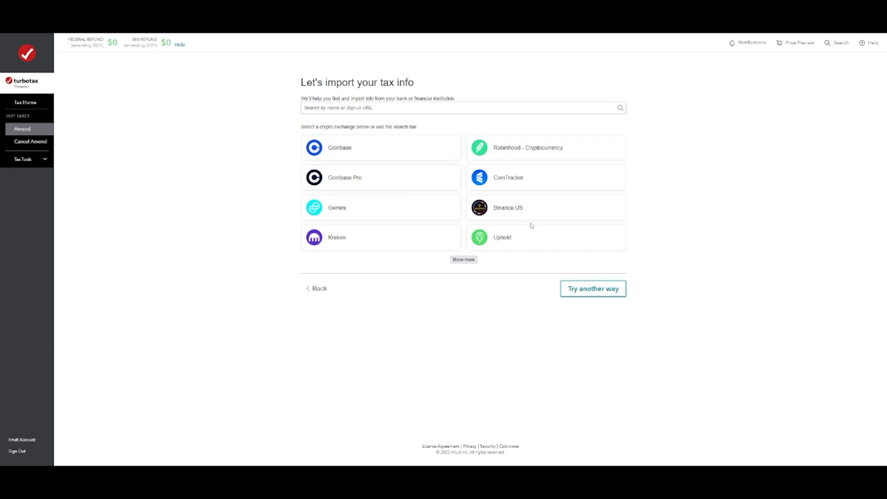
{"action": "left_click", "coordinate": [471, 259]}
{"action": "scroll", "coordinate": [532, 217], "scroll_direction": "down", "scroll_amount": 5}
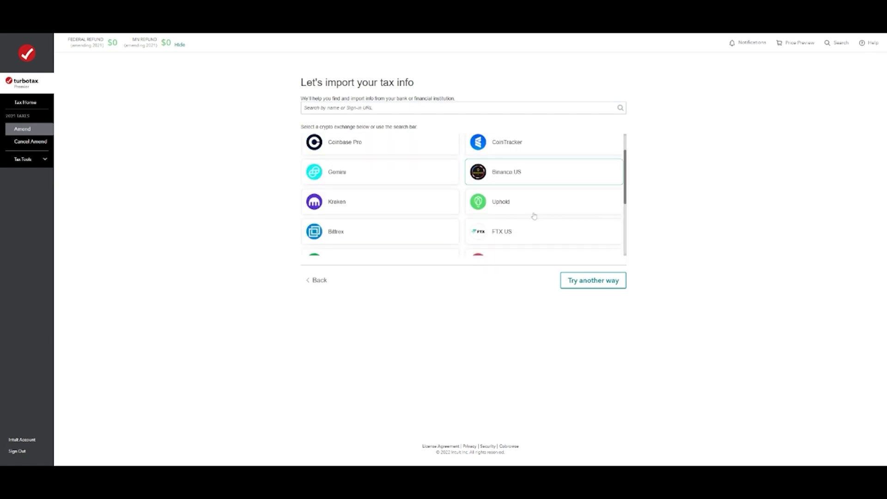
{"action": "scroll", "coordinate": [535, 216], "scroll_direction": "up", "scroll_amount": 5}
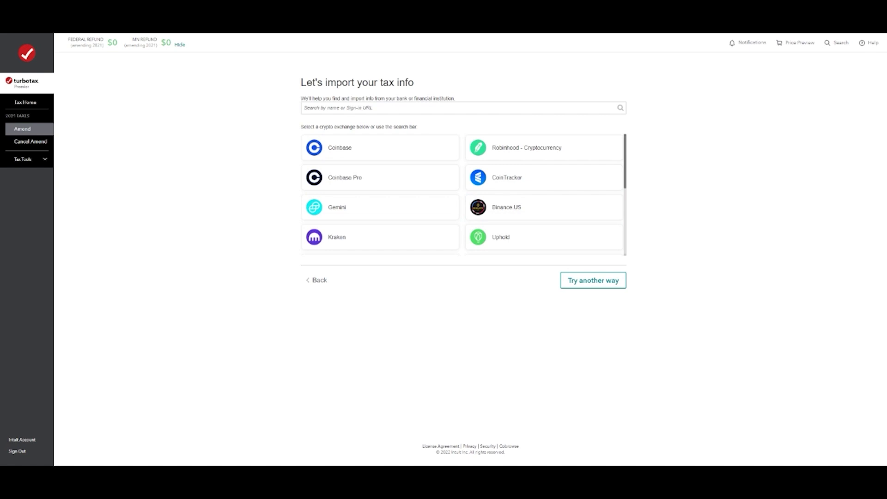
{"action": "left_click", "coordinate": [615, 284]}
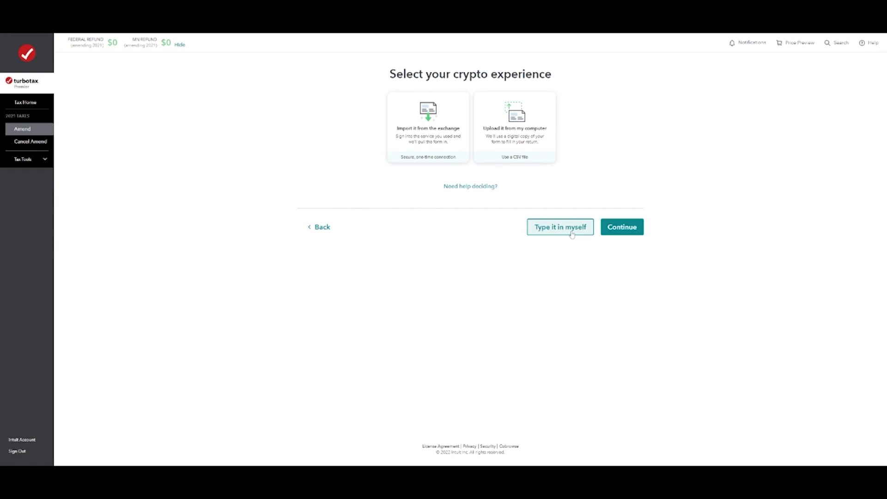
{"action": "left_click", "coordinate": [627, 234]}
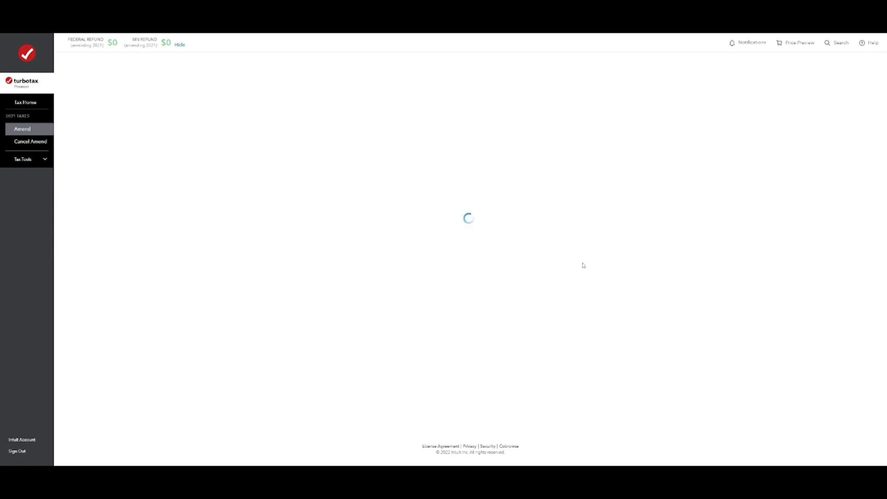